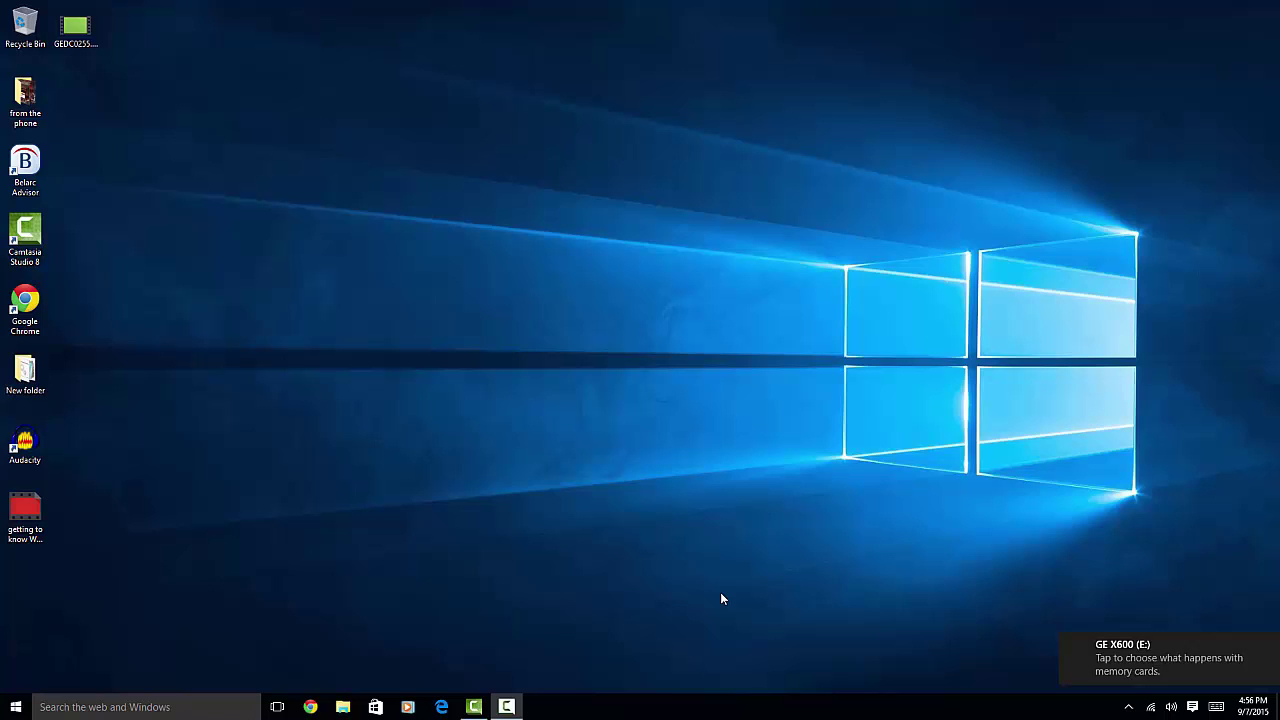
- Dismiss the memory card choices and open File Explorer on Quick access's frequent folders
{"action": "left_click", "coordinate": [1130, 658]}
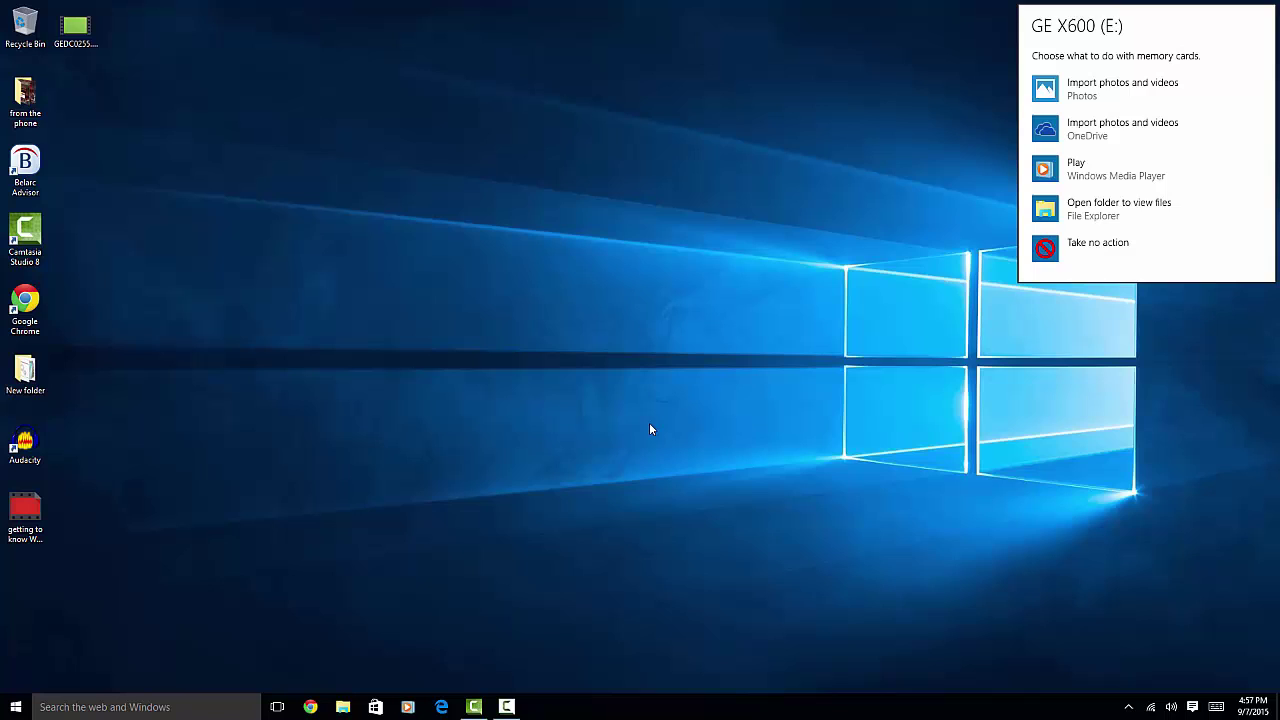
{"action": "left_click", "coordinate": [647, 426]}
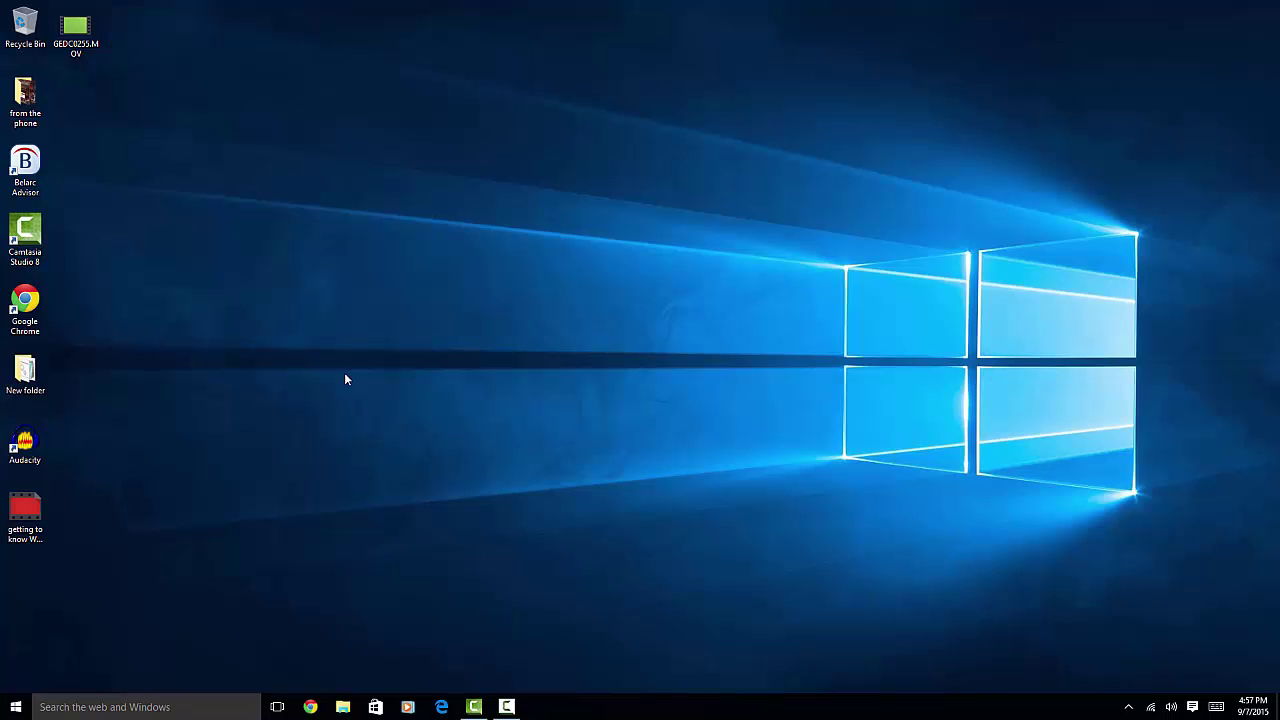
{"action": "left_click", "coordinate": [342, 708]}
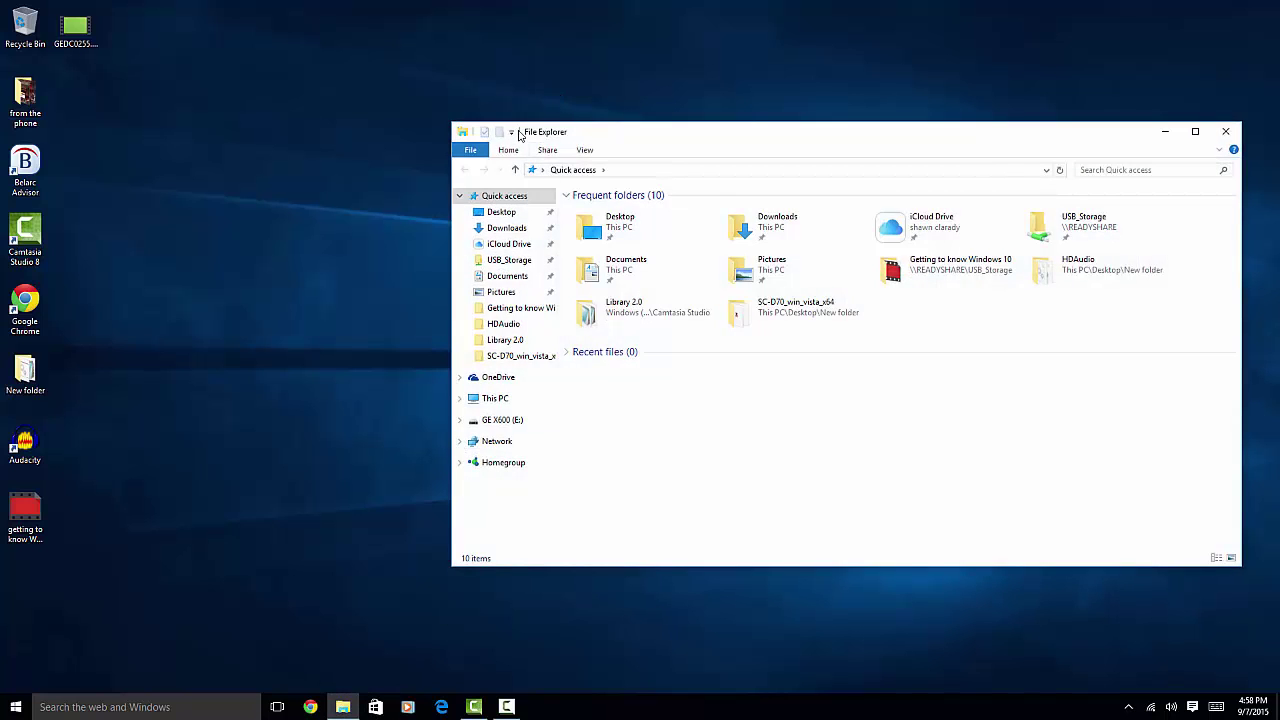
{"action": "left_click_drag", "start_coordinate": [505, 308], "coordinate": [503, 330]}
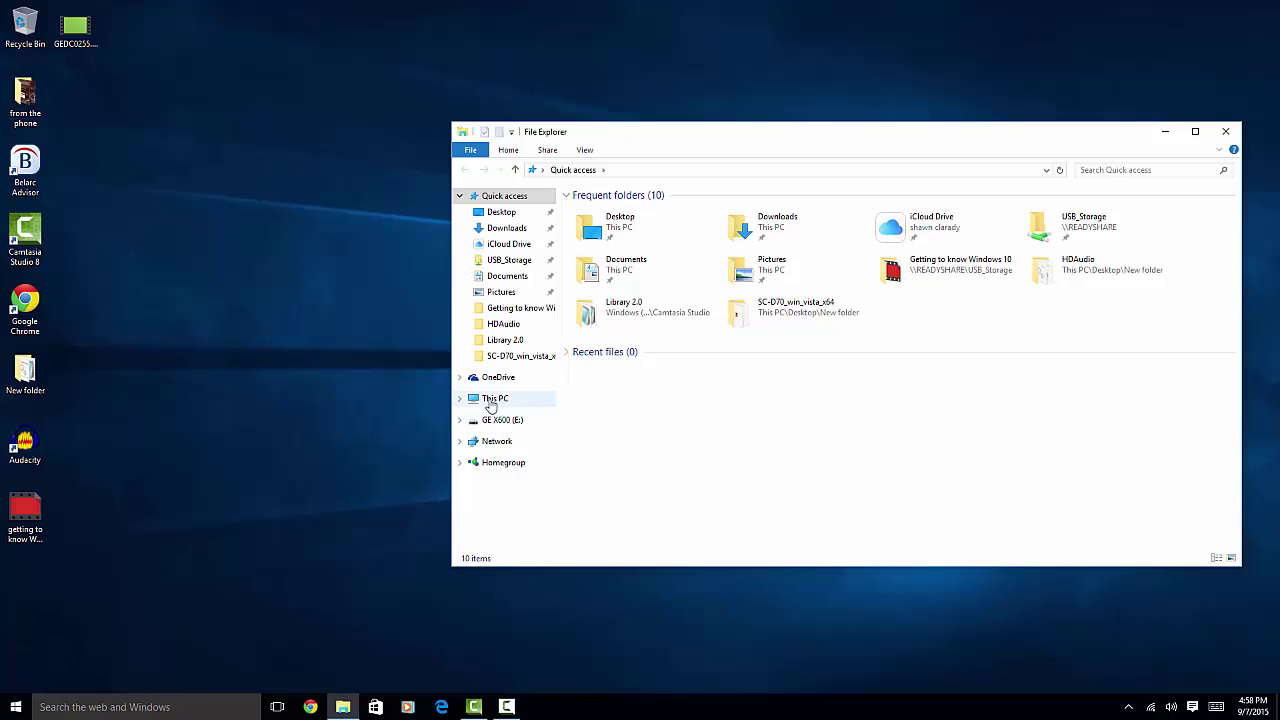
- From This PC, open the GE X600 (E:) drive to show DCIM, .fseventsd, .Trashes and ._Trashes
{"action": "left_click", "coordinate": [495, 399]}
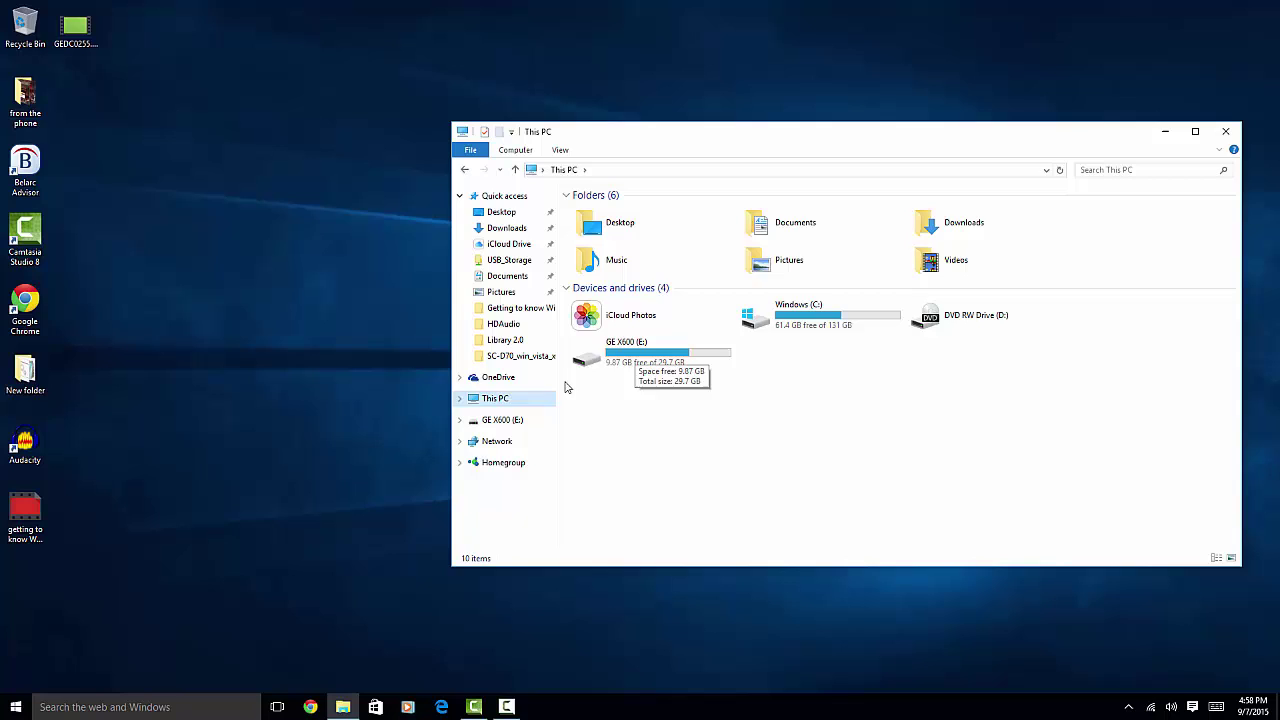
{"action": "left_click", "coordinate": [490, 424]}
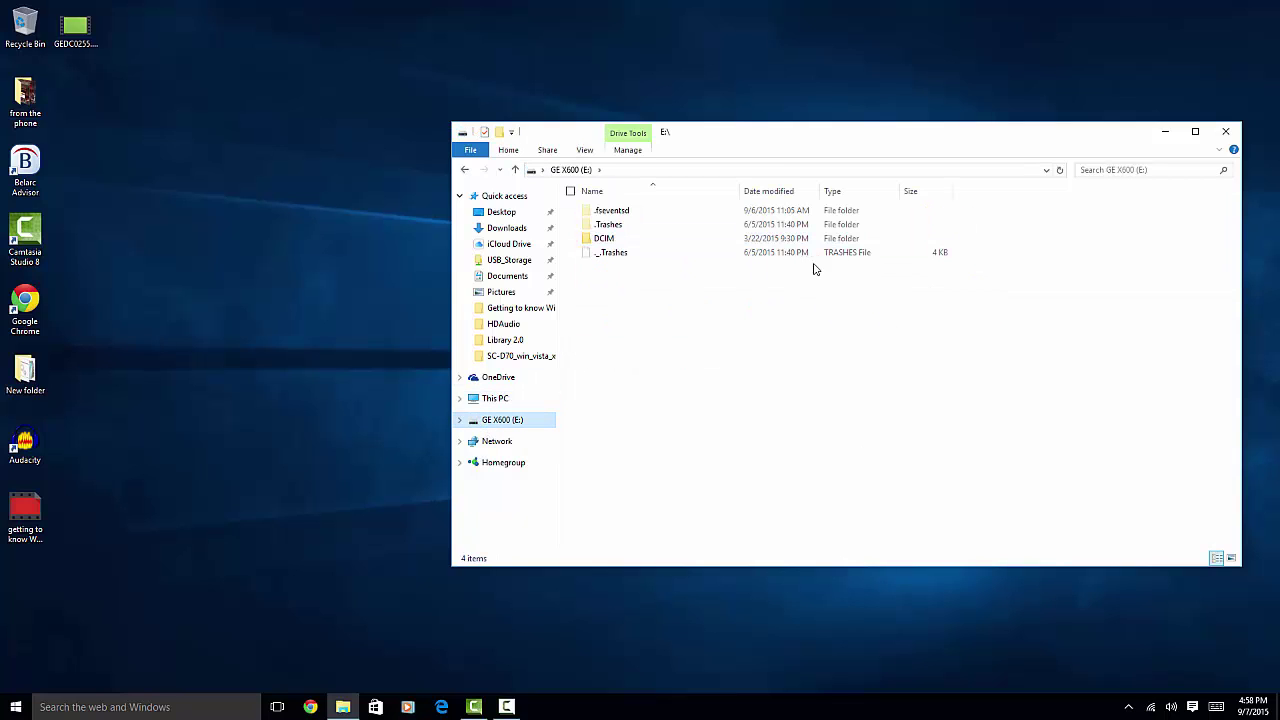
{"action": "left_click", "coordinate": [492, 400]}
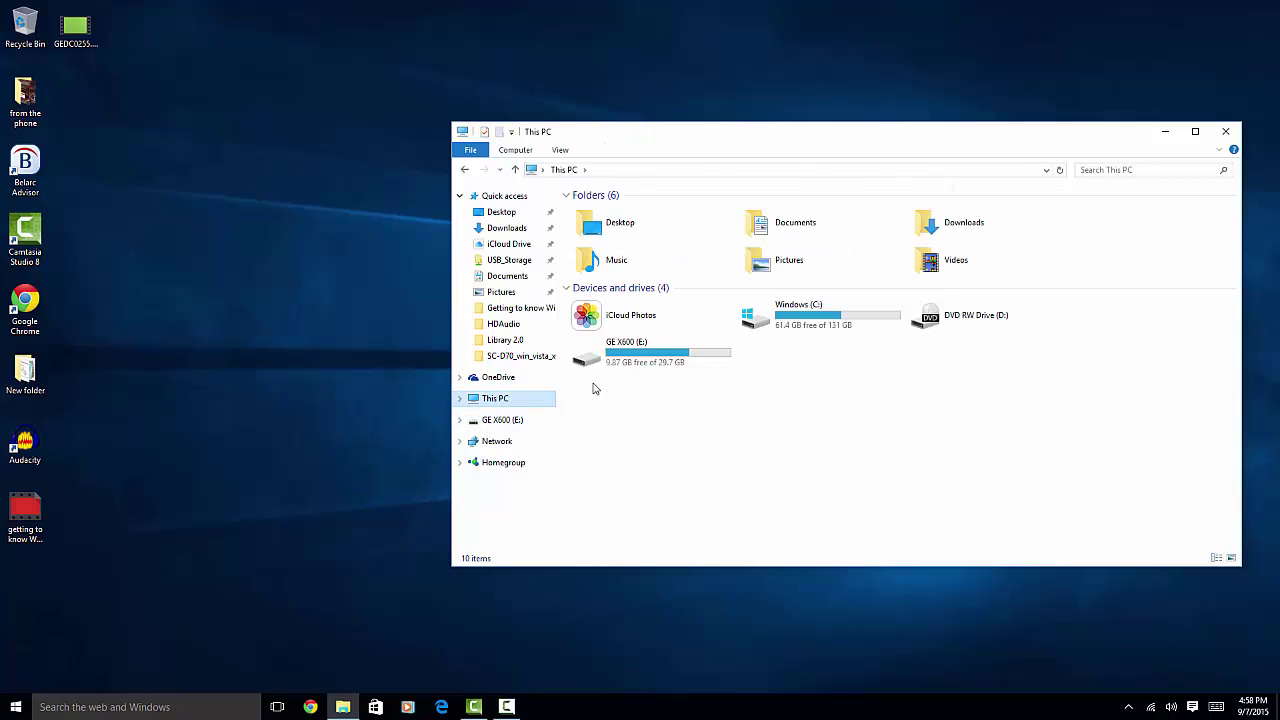
{"action": "double_click", "coordinate": [665, 358]}
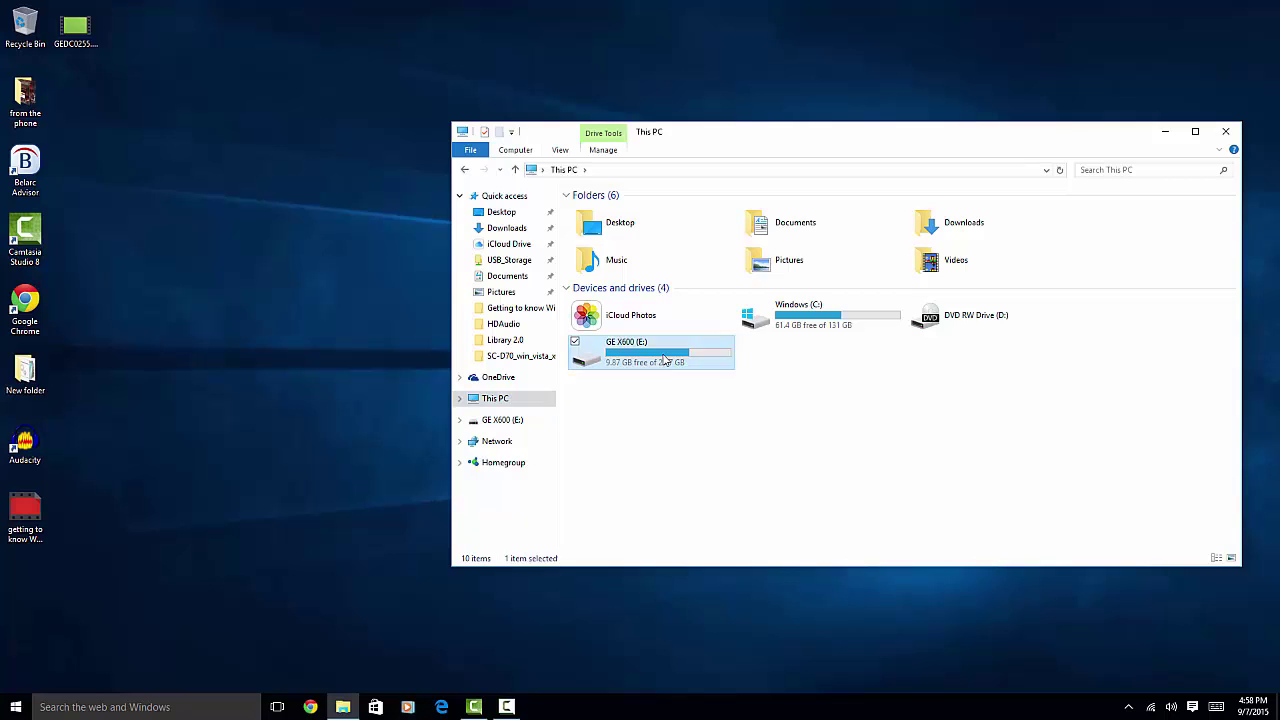
{"action": "left_click", "coordinate": [464, 169]}
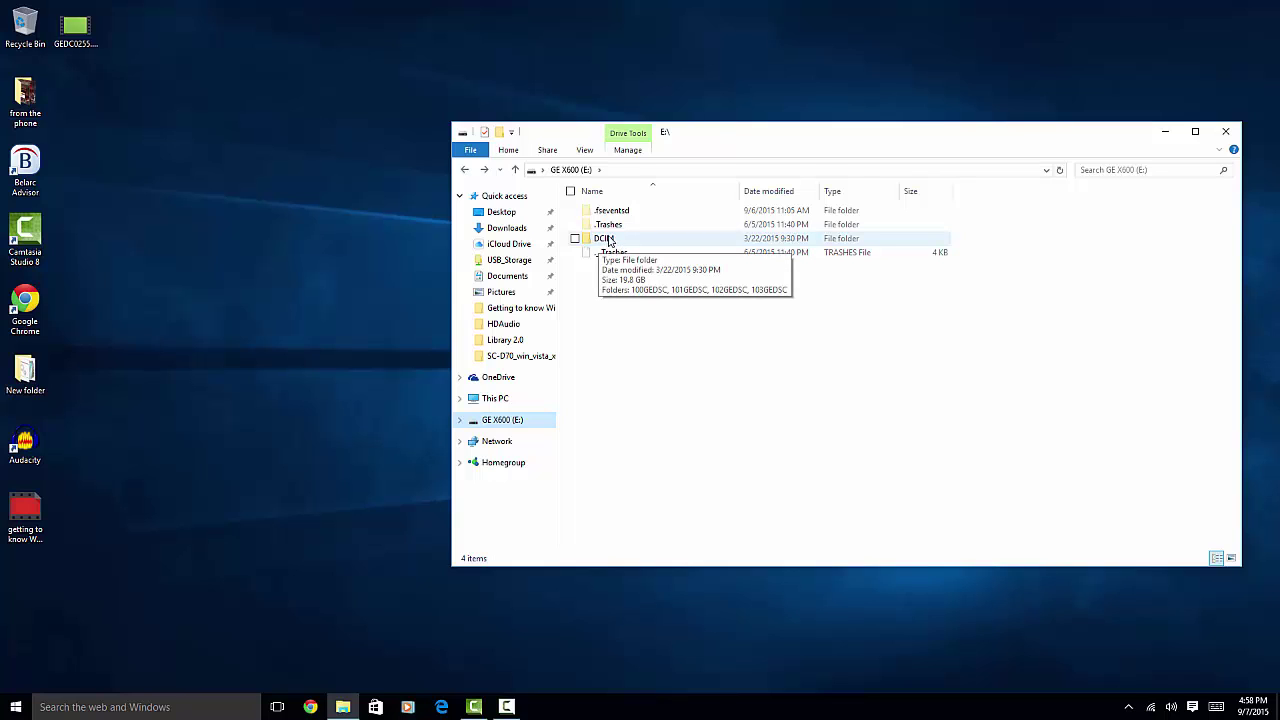
- Open DCIM\103GEDSC on the memory card and select the video GEDC0194.MOV
{"action": "double_click", "coordinate": [614, 243]}
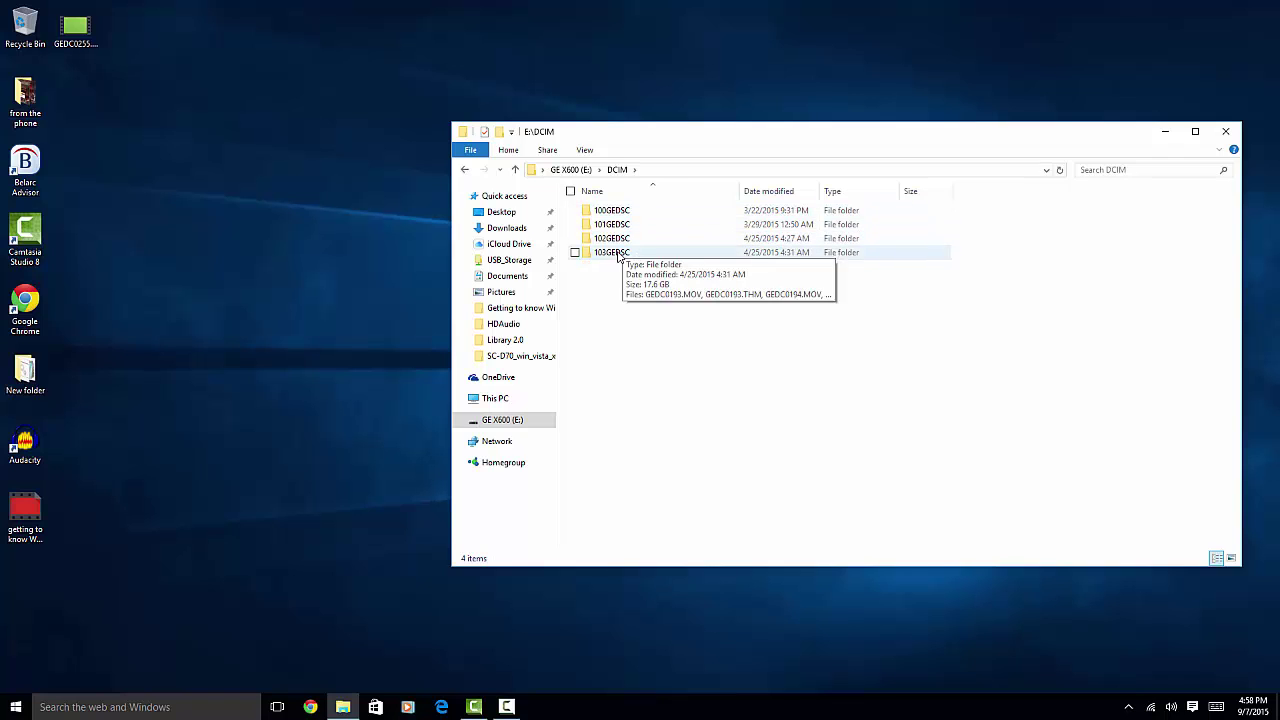
{"action": "double_click", "coordinate": [614, 253]}
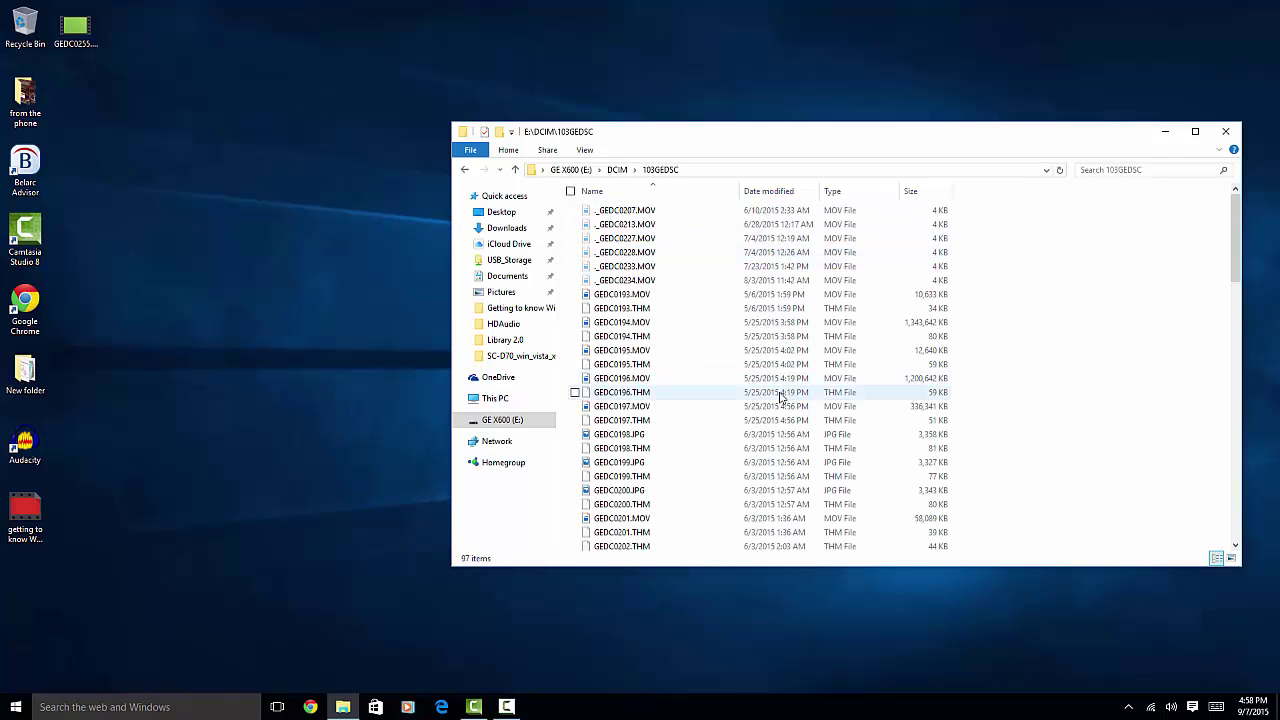
{"action": "left_click", "coordinate": [622, 324]}
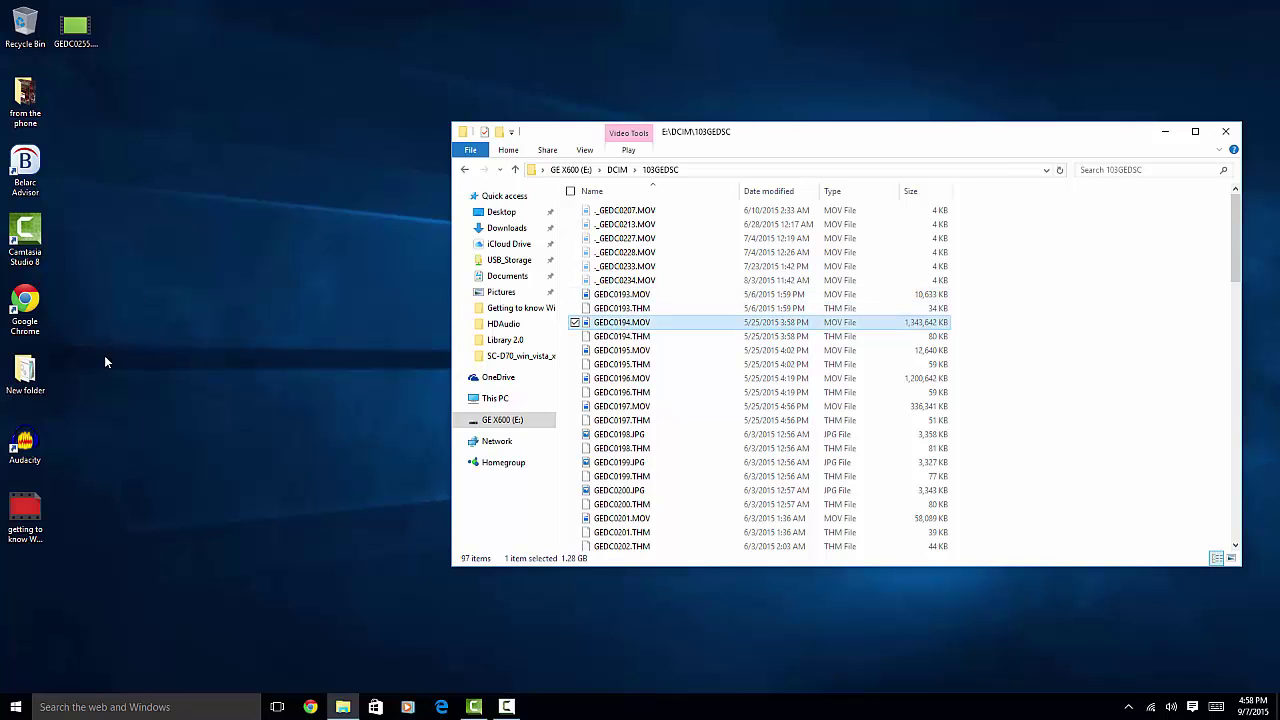
{"action": "mouse_move", "coordinate": [618, 330]}
{"action": "left_mouse_down"}
{"action": "mouse_move", "coordinate": [285, 345]}
{"action": "mouse_move", "coordinate": [262, 410]}
{"action": "mouse_move", "coordinate": [509, 328]}
{"action": "mouse_move", "coordinate": [621, 330]}
{"action": "left_mouse_up"}
{"action": "left_click", "coordinate": [508, 150]}
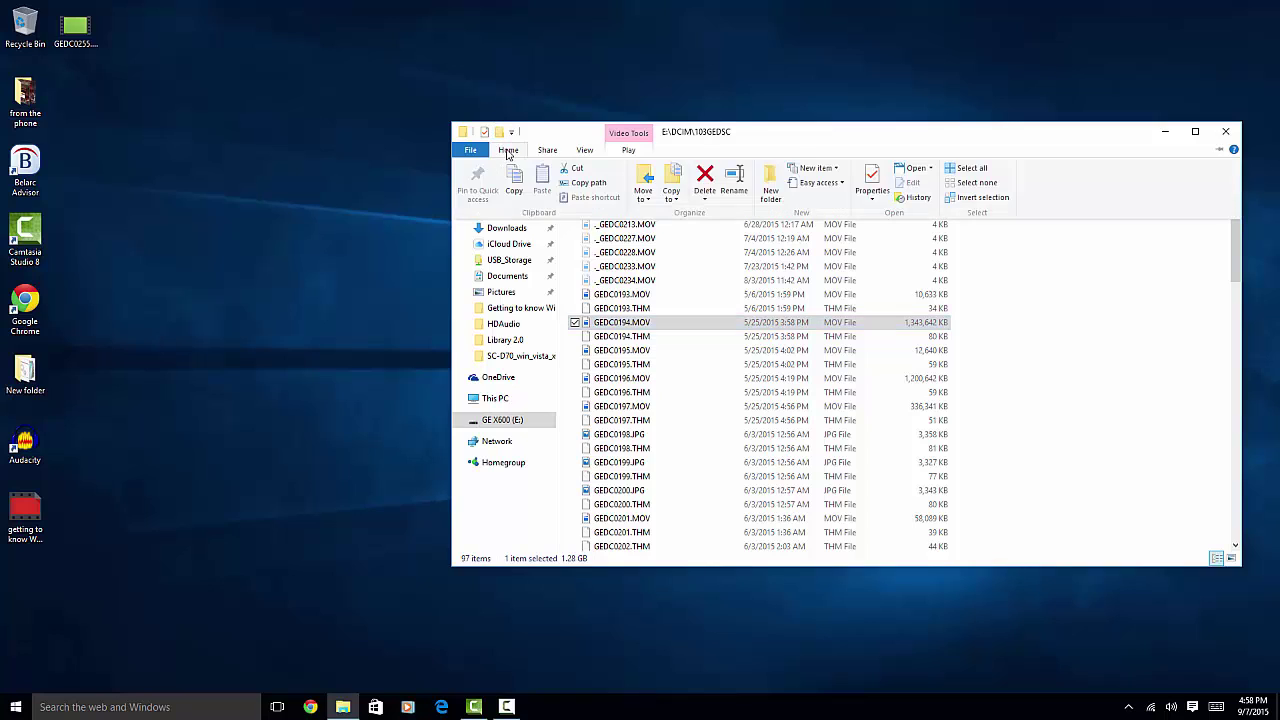
{"action": "left_click", "coordinate": [648, 203]}
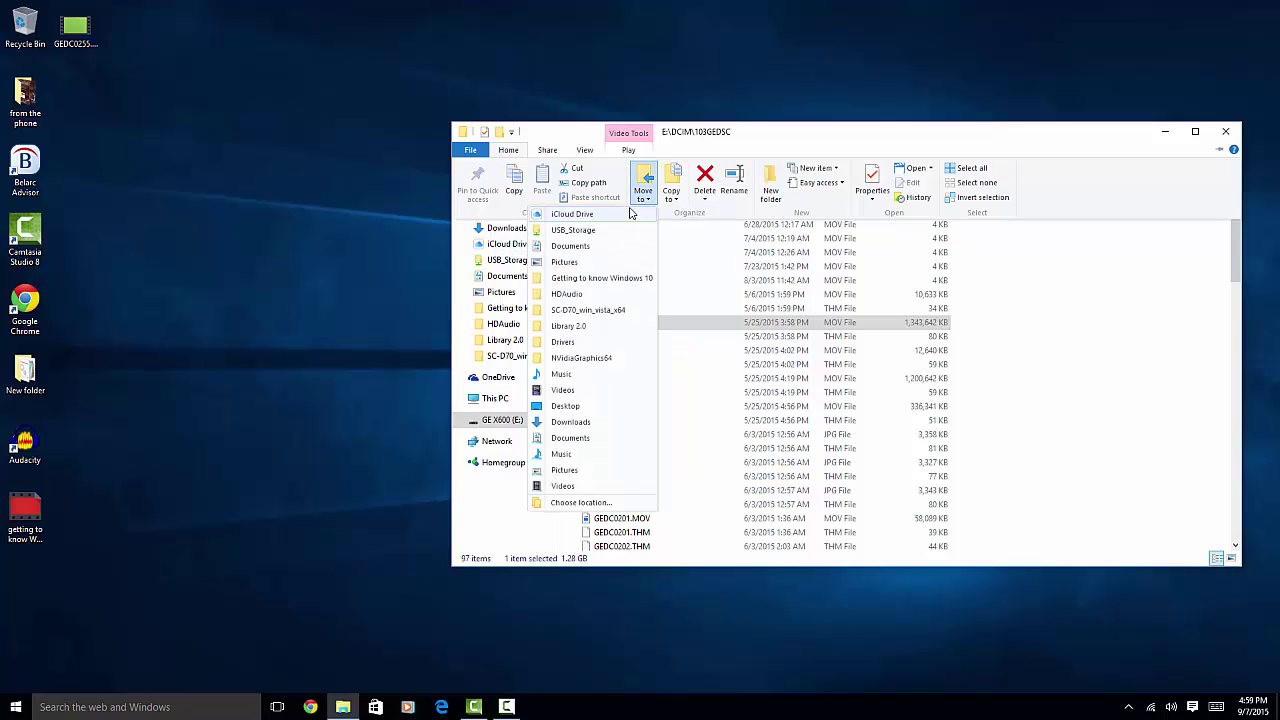
{"action": "left_click", "coordinate": [567, 265]}
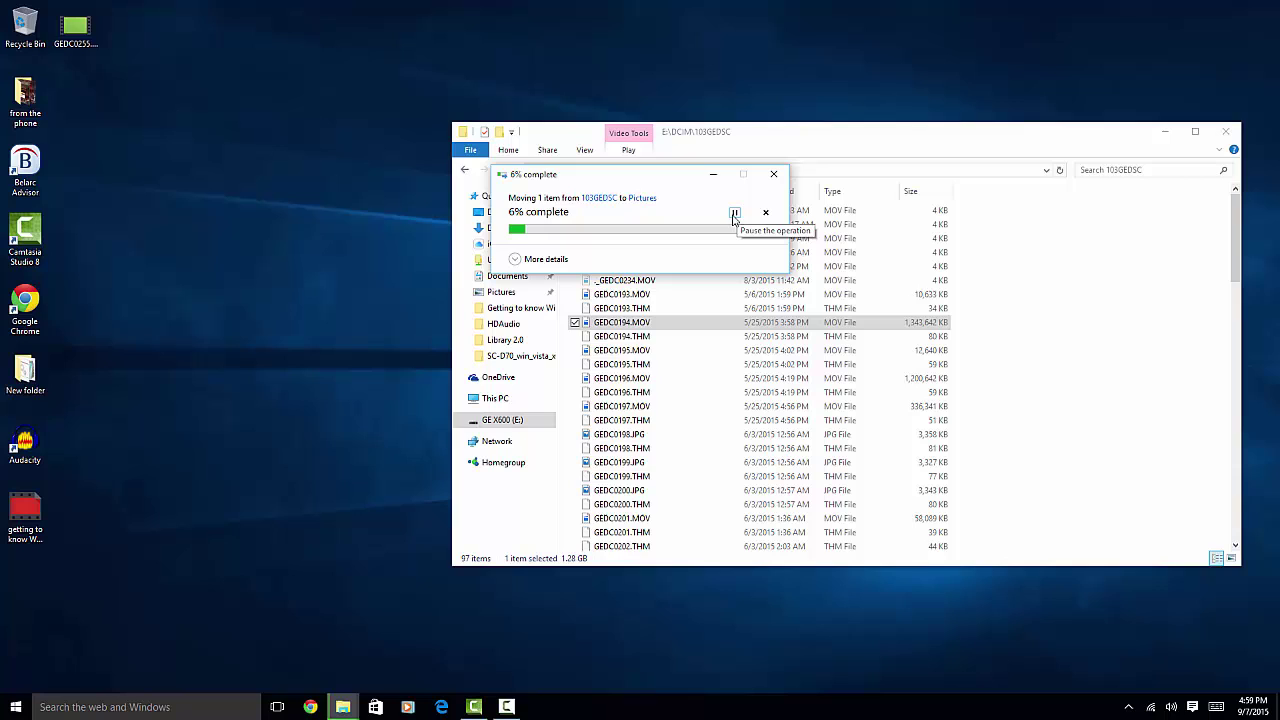
{"action": "left_click", "coordinate": [735, 214]}
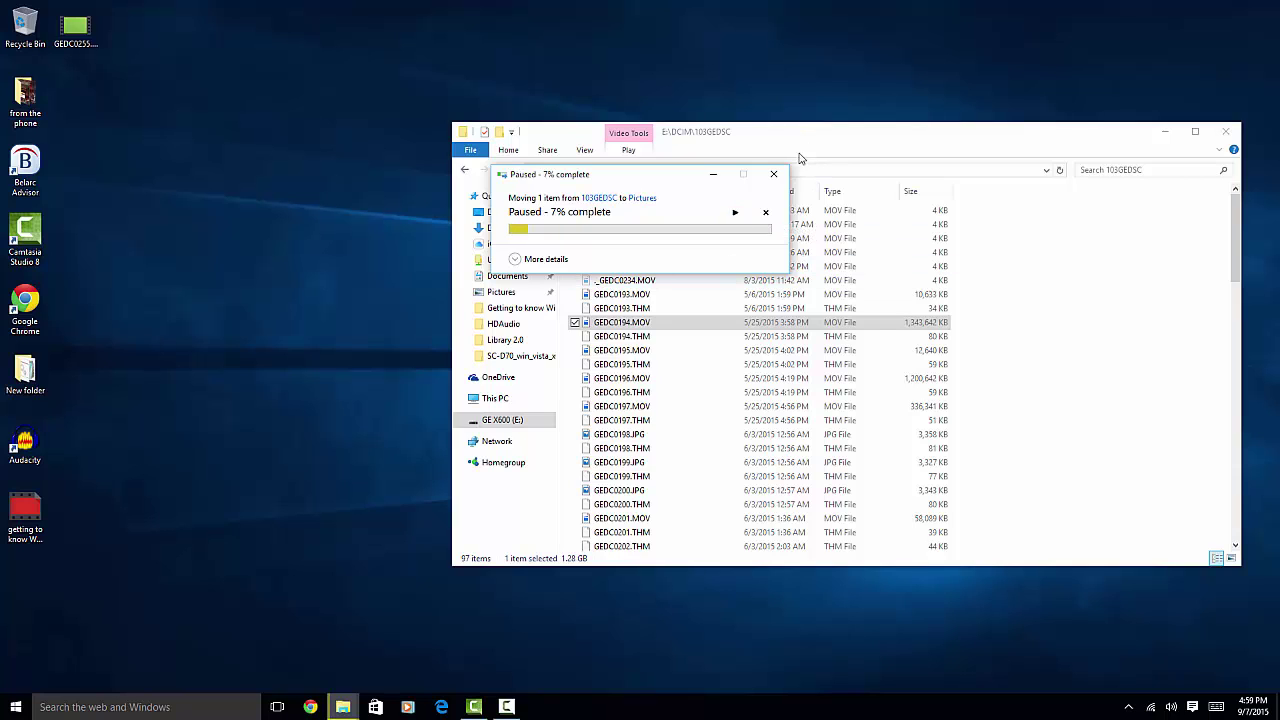
{"action": "left_click", "coordinate": [771, 177]}
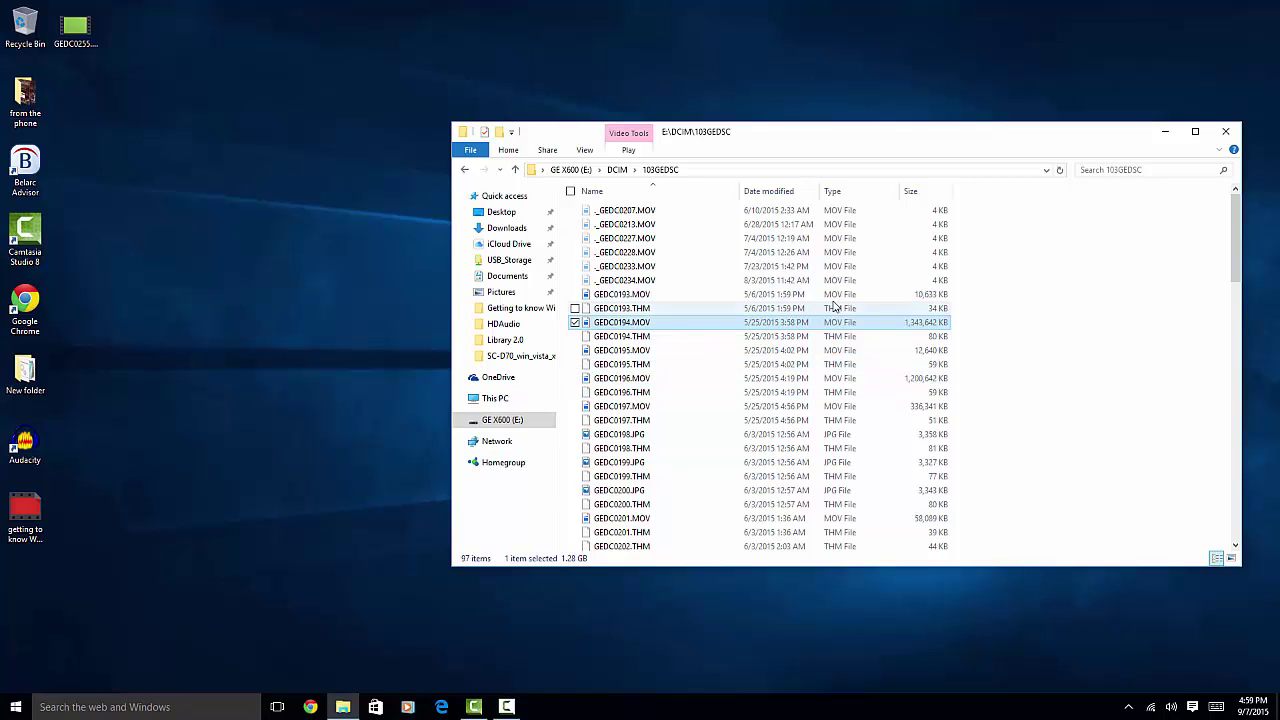
- Add the six _GEDC MOV files, GEDC0193.MOV and GEDC0193.THM to the selection
{"action": "left_click", "coordinate": [575, 210]}
{"action": "left_click", "coordinate": [575, 224]}
{"action": "left_click", "coordinate": [575, 238]}
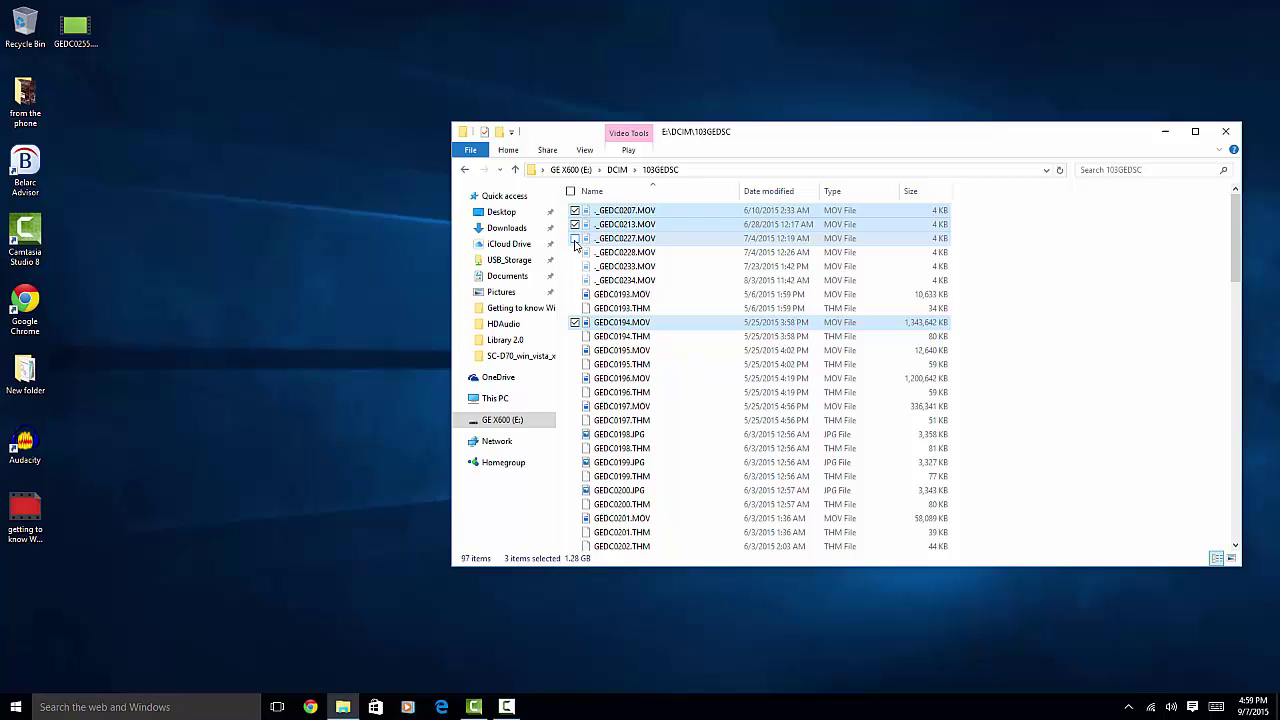
{"action": "left_click", "coordinate": [575, 252]}
{"action": "left_click", "coordinate": [575, 266]}
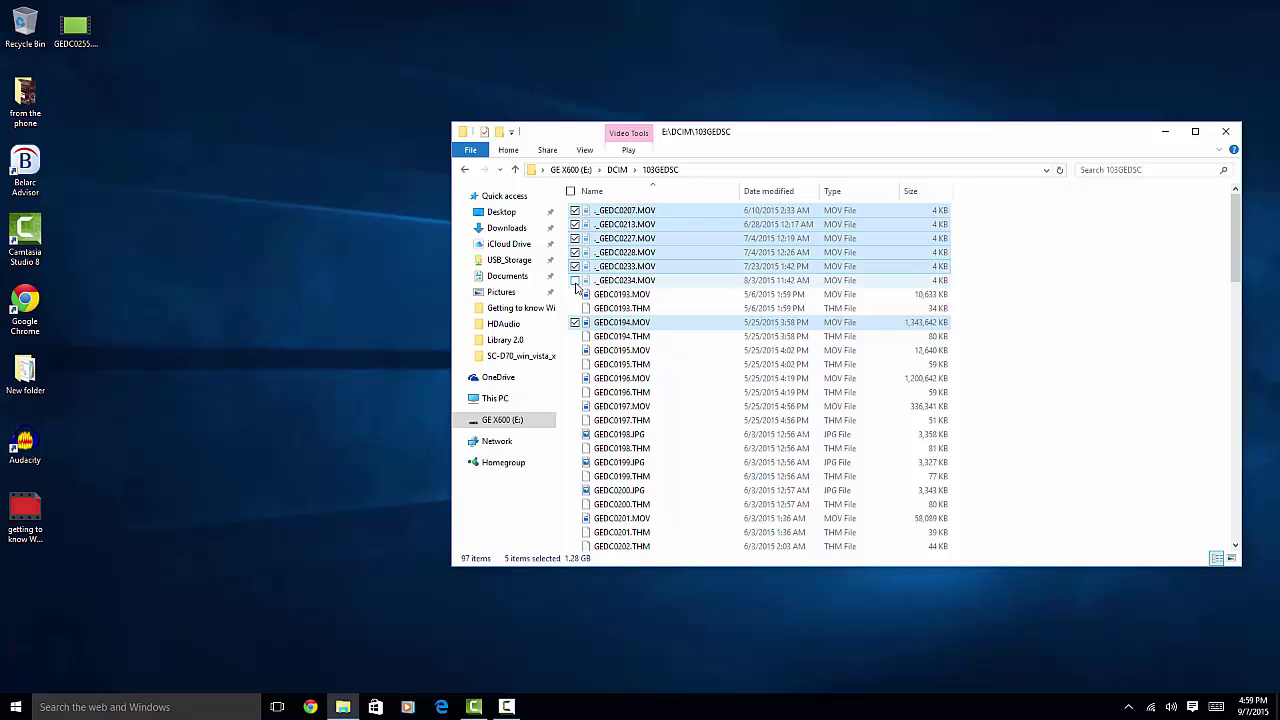
{"action": "left_click", "coordinate": [575, 280]}
{"action": "left_click", "coordinate": [575, 294]}
{"action": "left_click", "coordinate": [575, 308]}
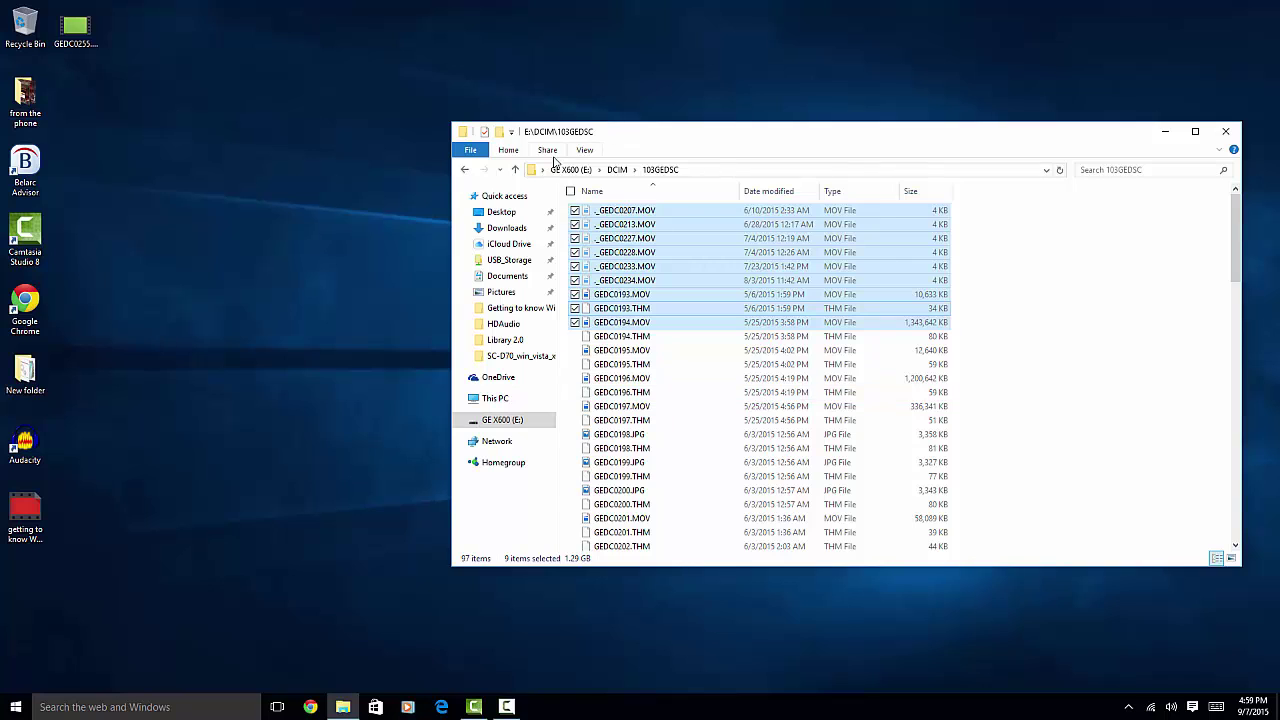
- Show the Home ribbon's Move to destinations without moving, then select every file in the folder
{"action": "left_click", "coordinate": [514, 152]}
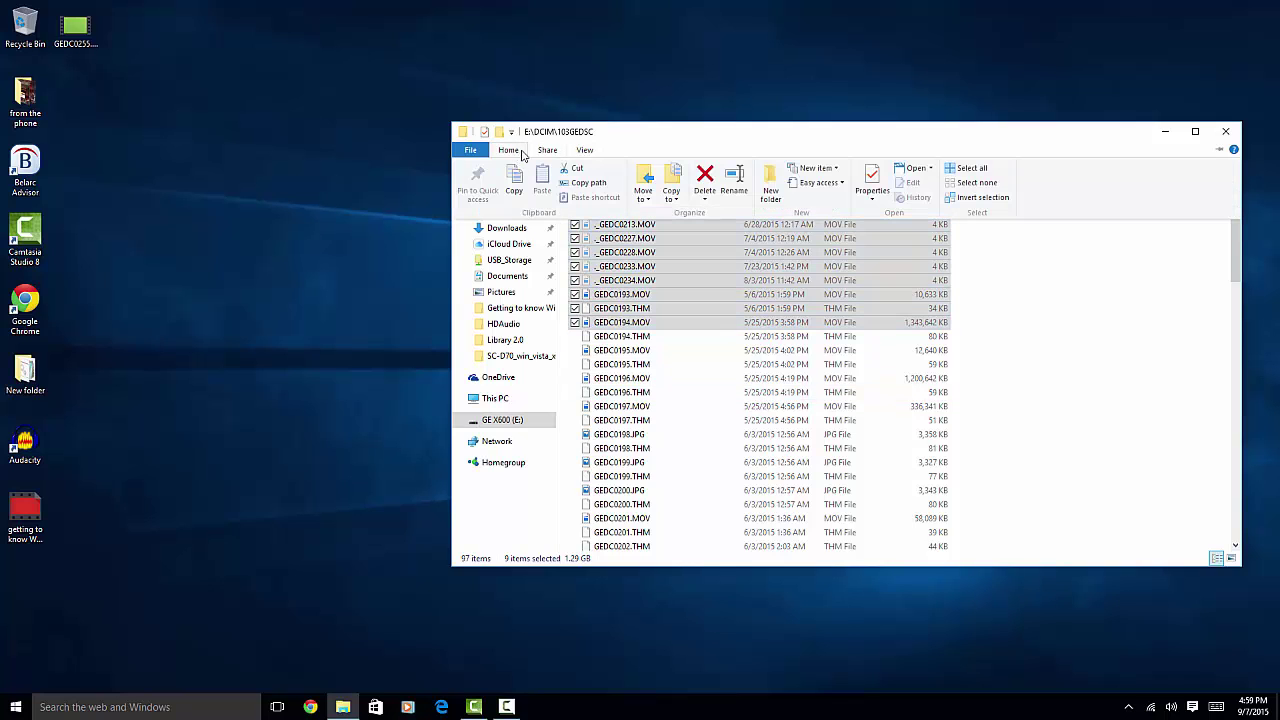
{"action": "left_click", "coordinate": [648, 195]}
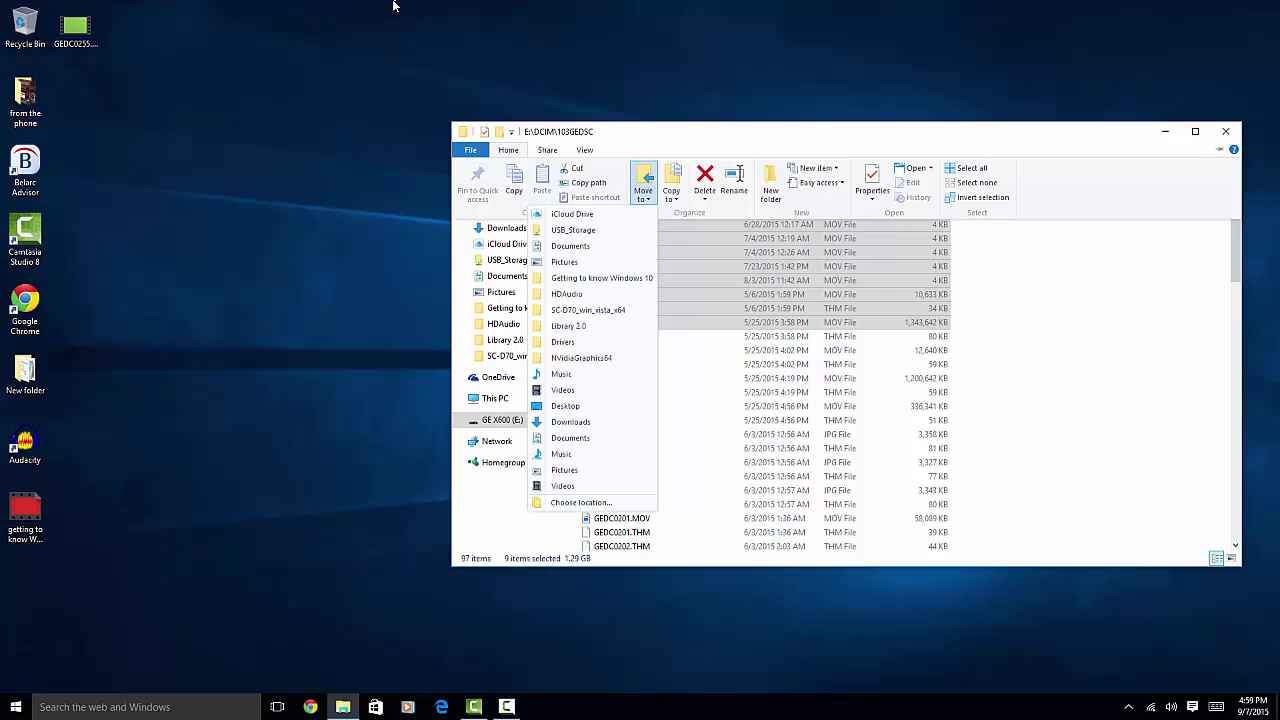
{"action": "left_click", "coordinate": [615, 138]}
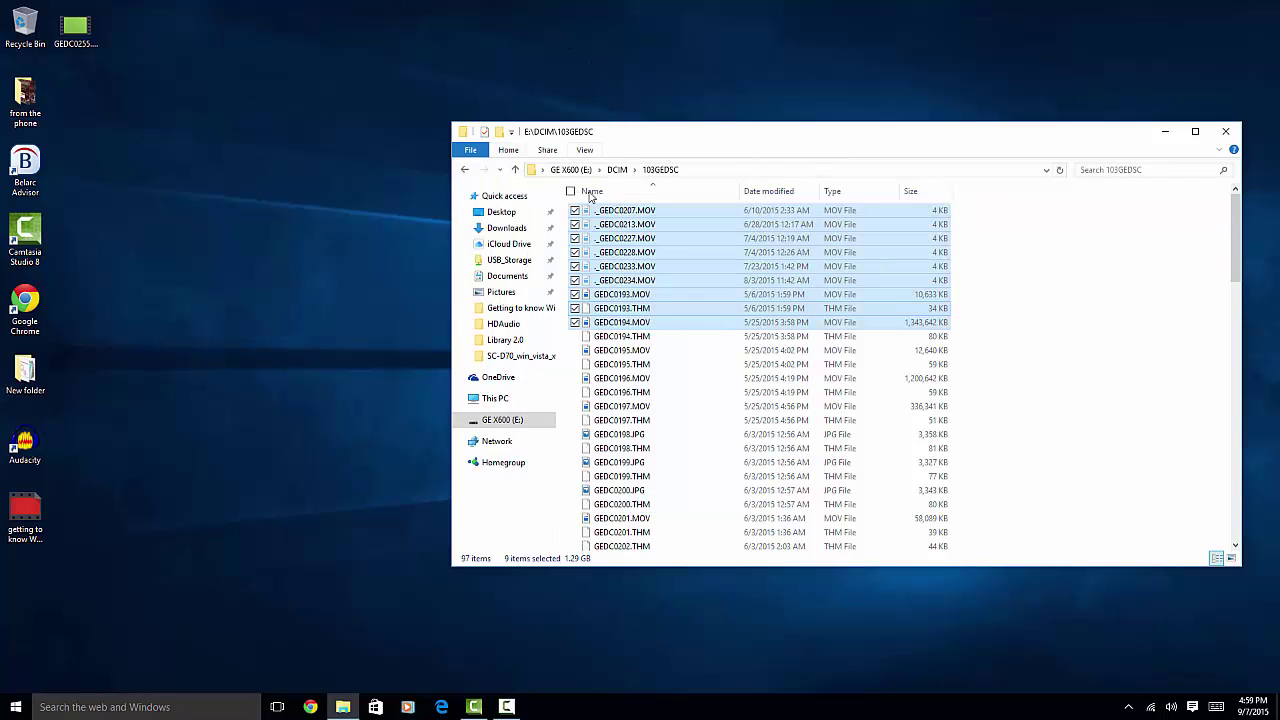
{"action": "left_click", "coordinate": [572, 191]}
- Deselect all 97 files in 103GEDSC and close the File Explorer window
{"action": "left_click", "coordinate": [572, 191]}
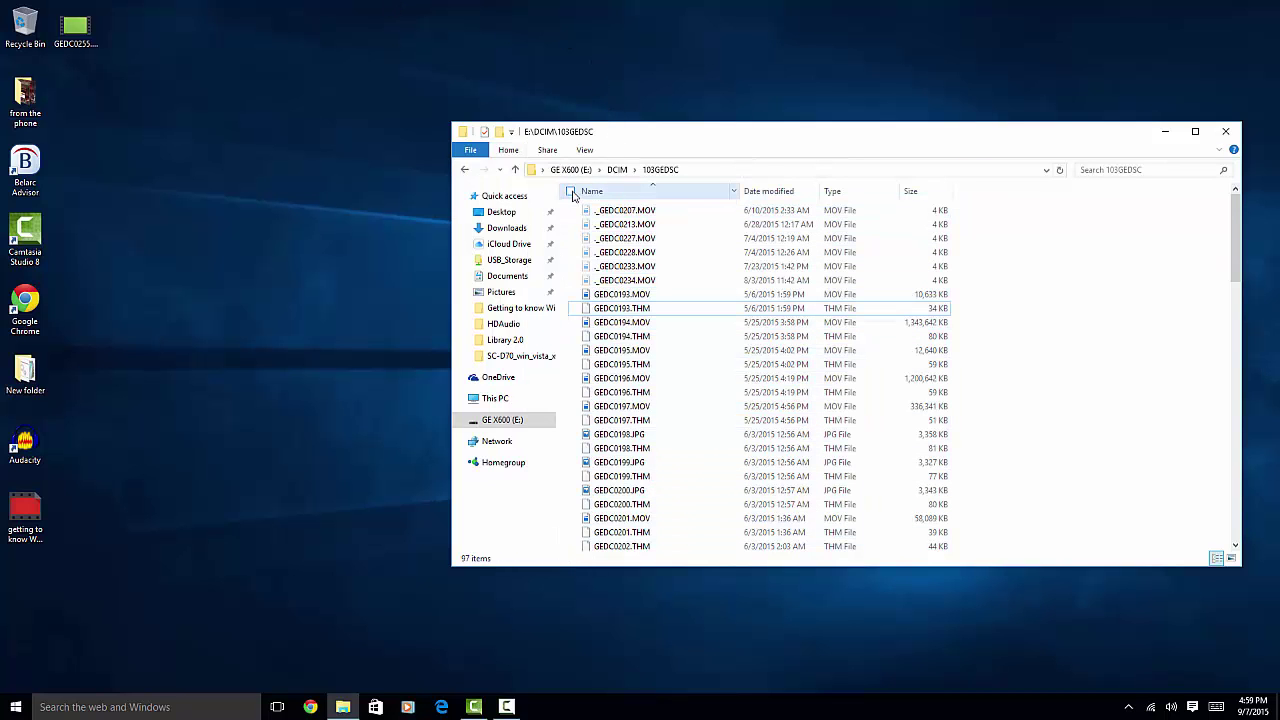
{"action": "left_click", "coordinate": [1227, 132]}
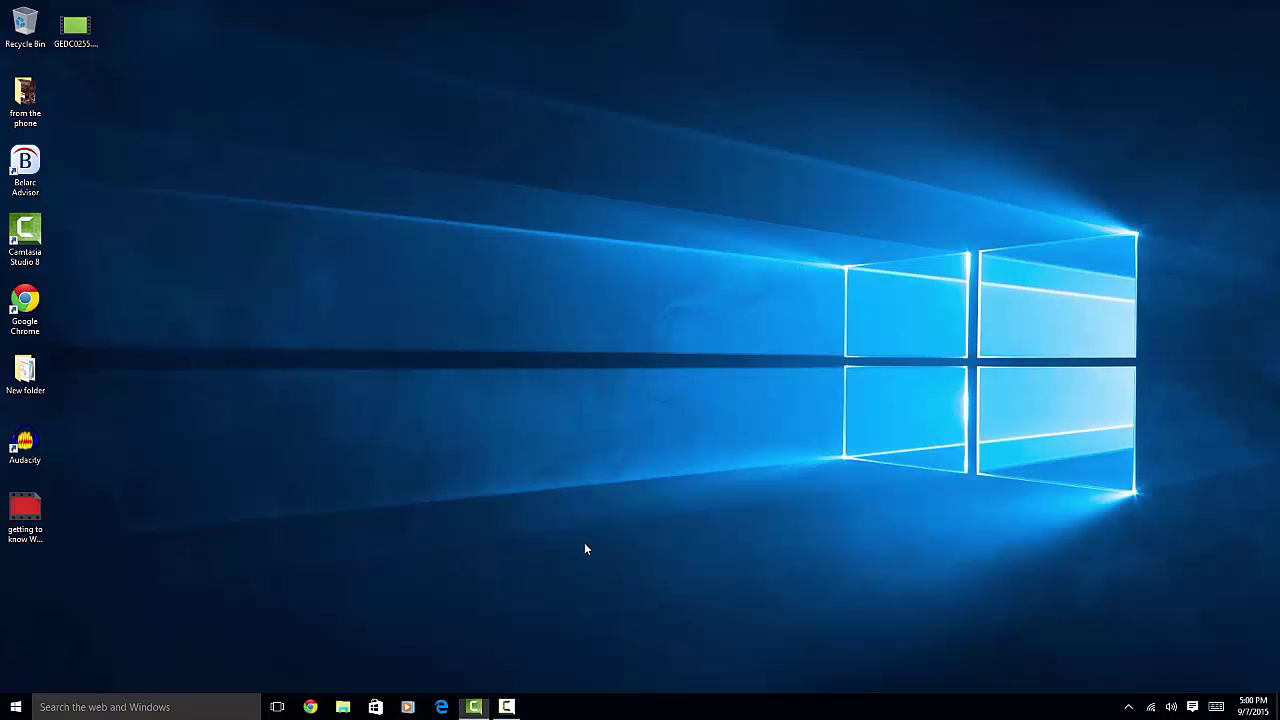